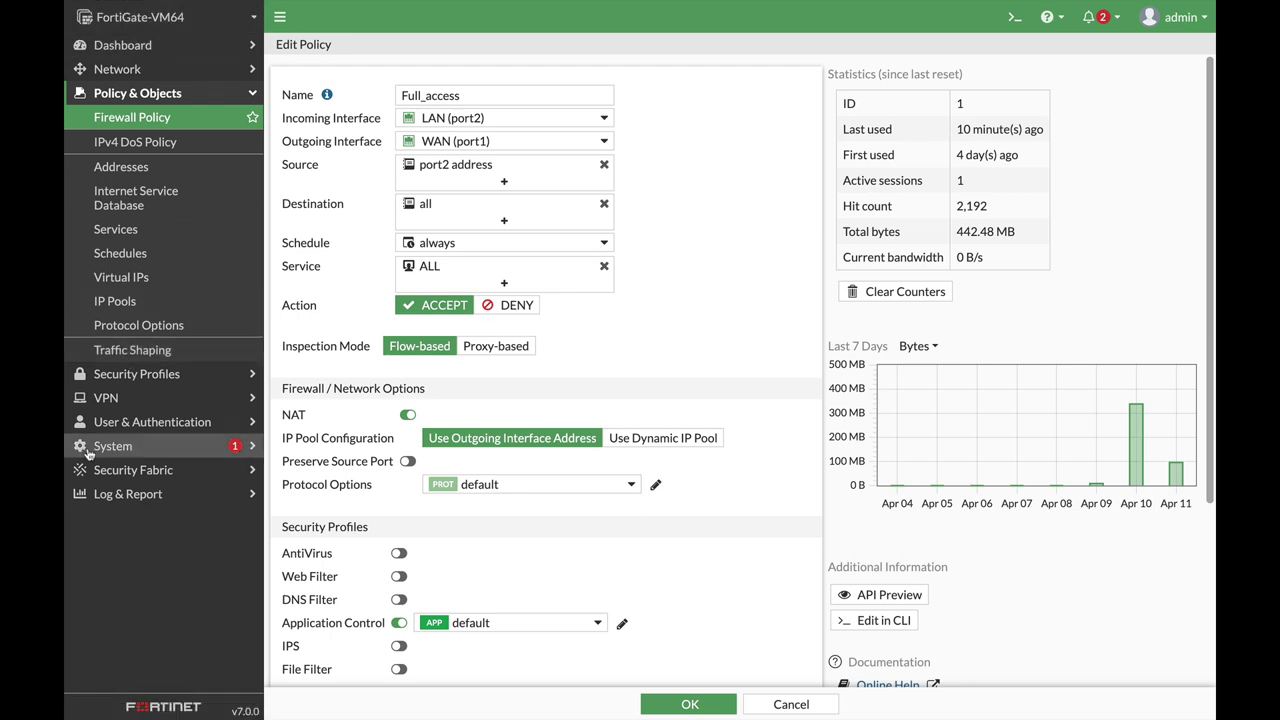
Open Traffic Shapers, listing the 5.00 Mbps ubuntu per-IP shaper and five shared shapers
left_click(124, 352)
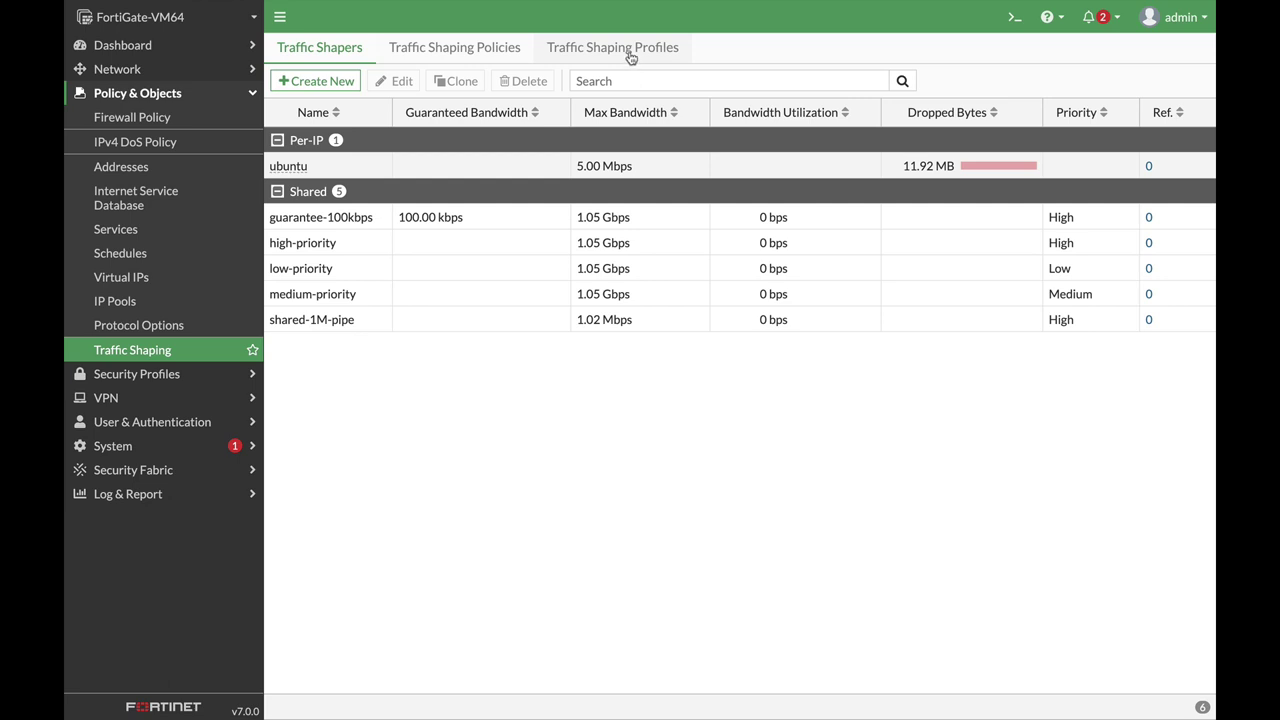
Create a Per-IP shaper named Limit_band with a 4 Mbps maximum bandwidth
left_click(318, 82)
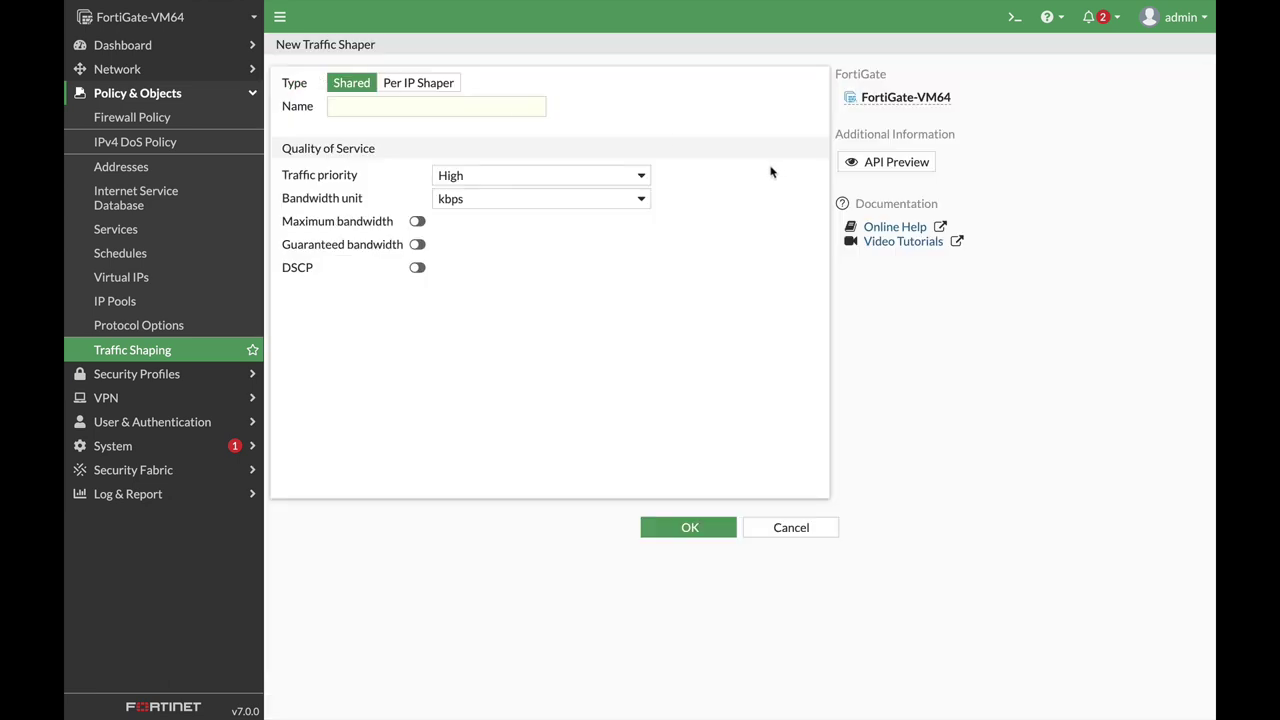
left_click(430, 85)
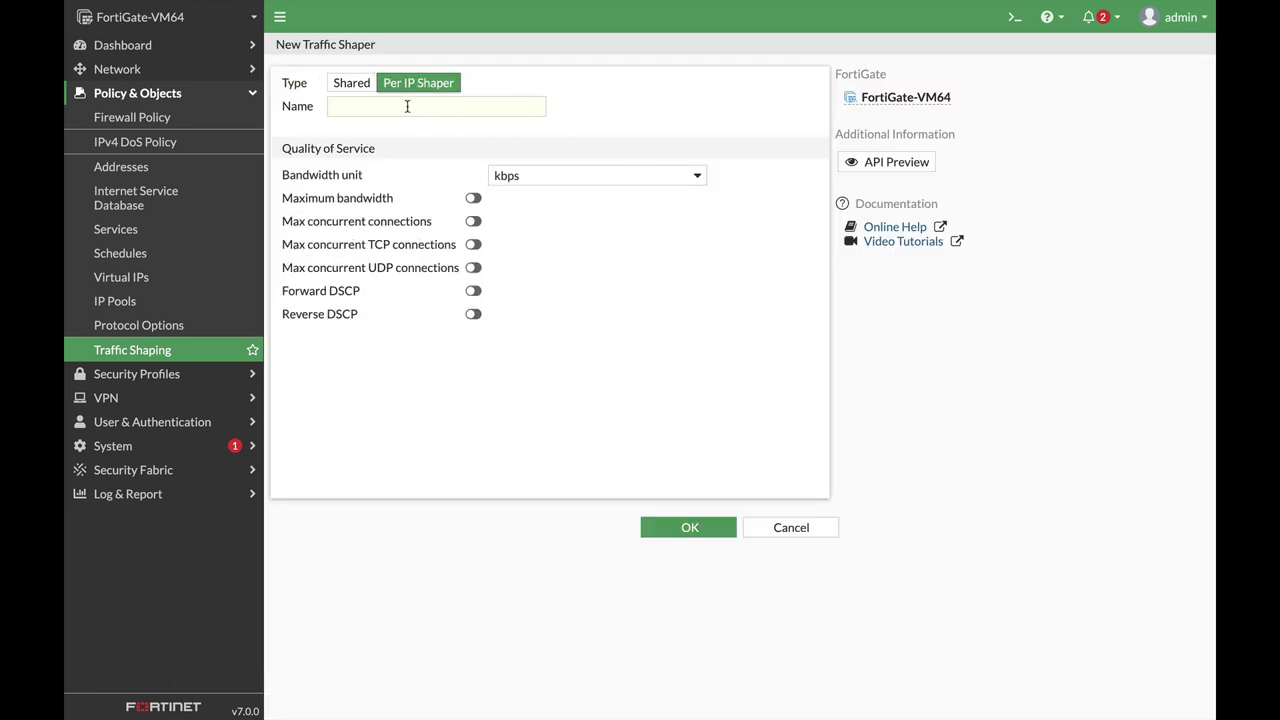
left_click(407, 107)
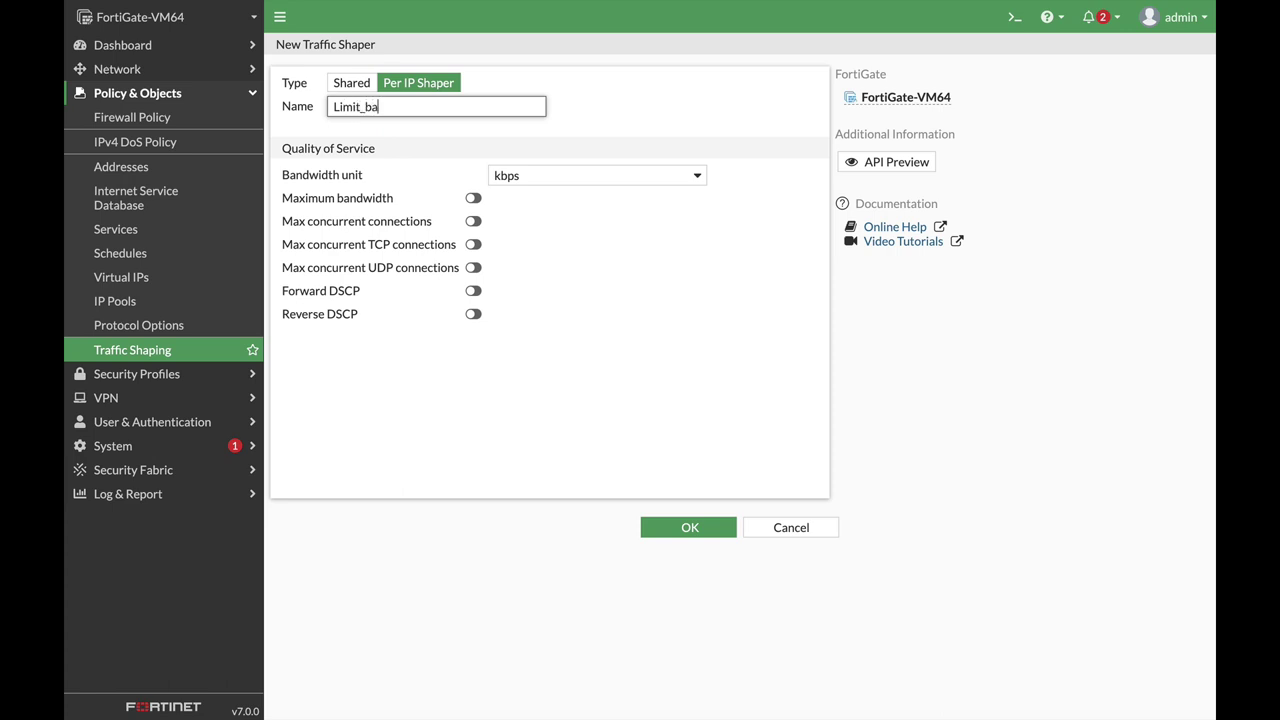
left_click(473, 198)
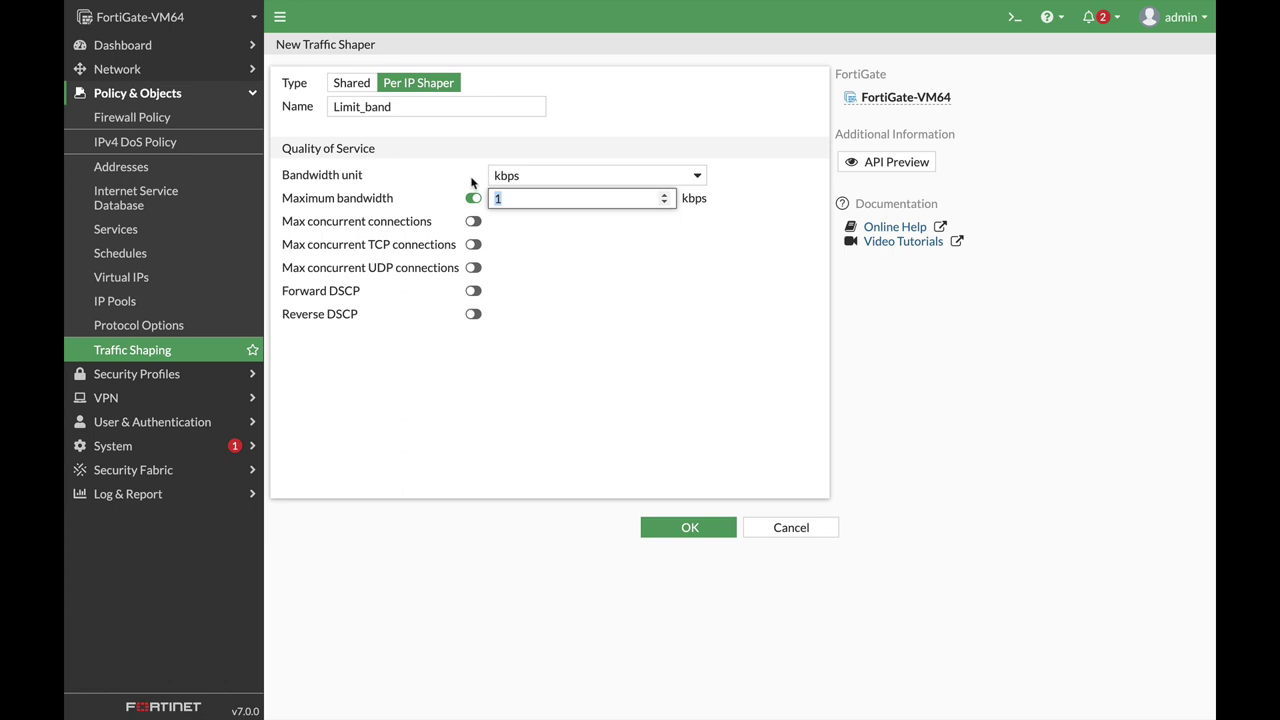
type("4000")
left_click(687, 533)
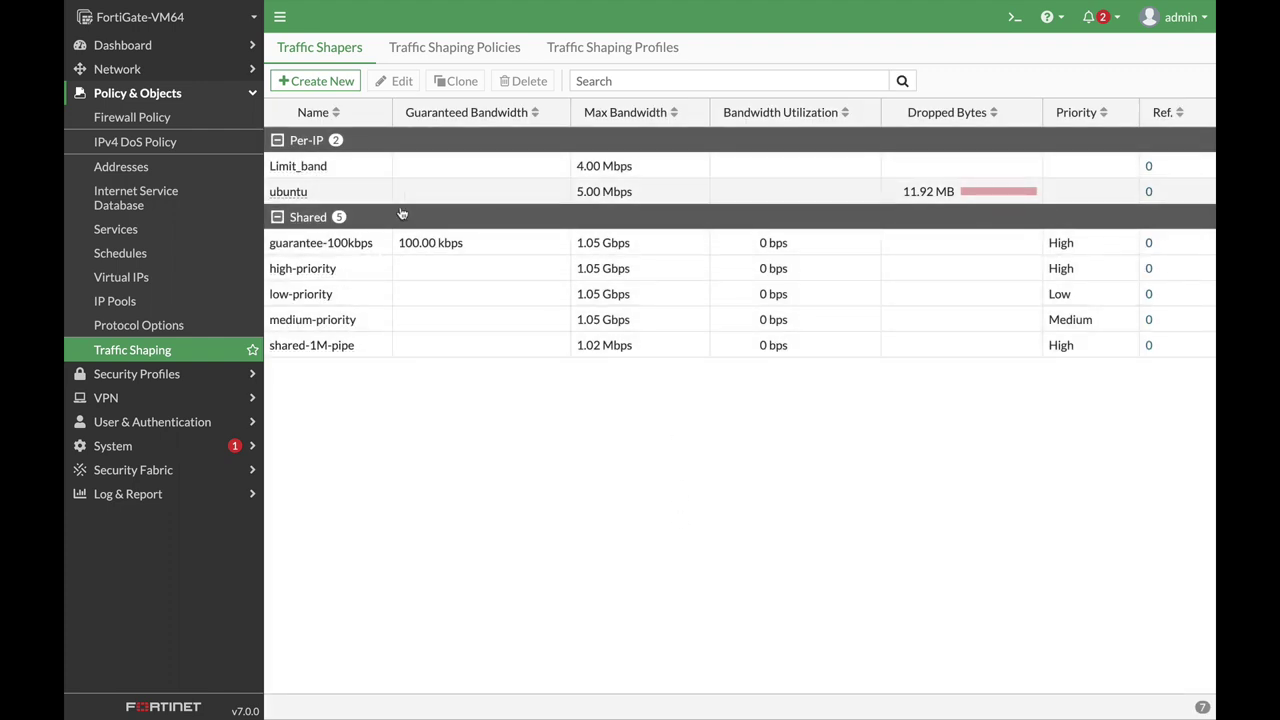
Switch to the Ubuntu VM and unlock it with the account password
key("super+Tab")
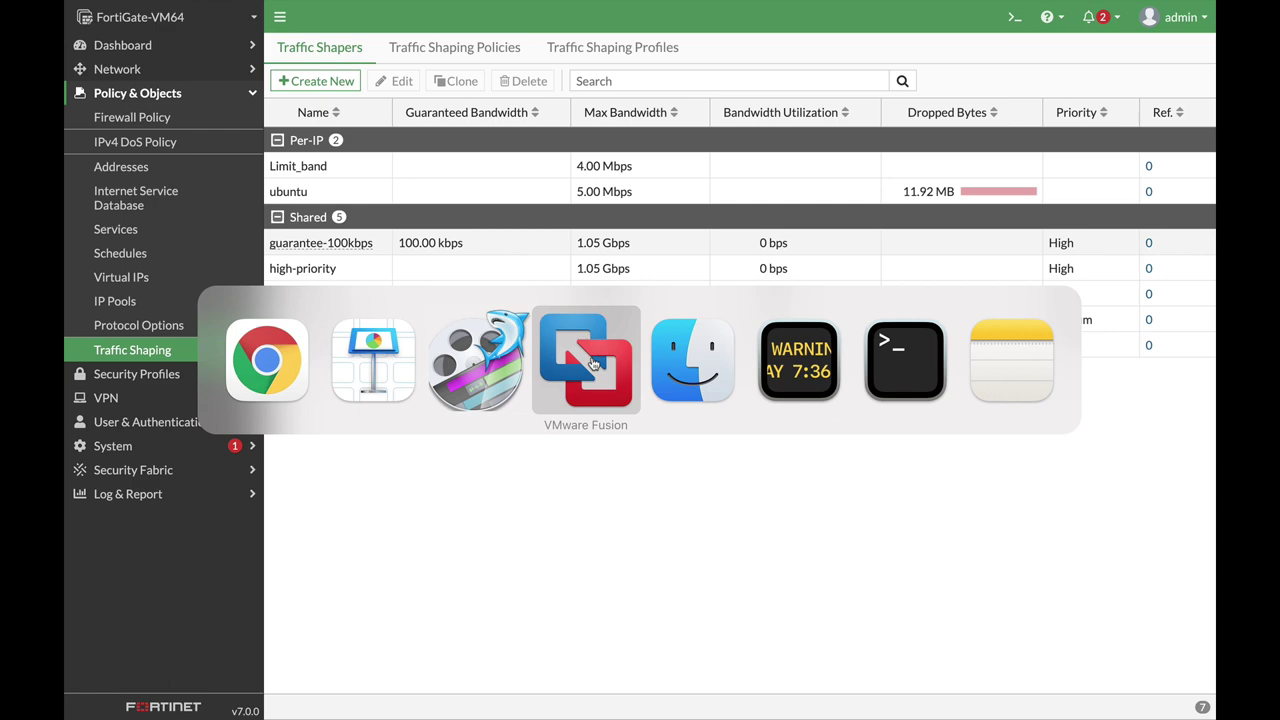
left_click(590, 362)
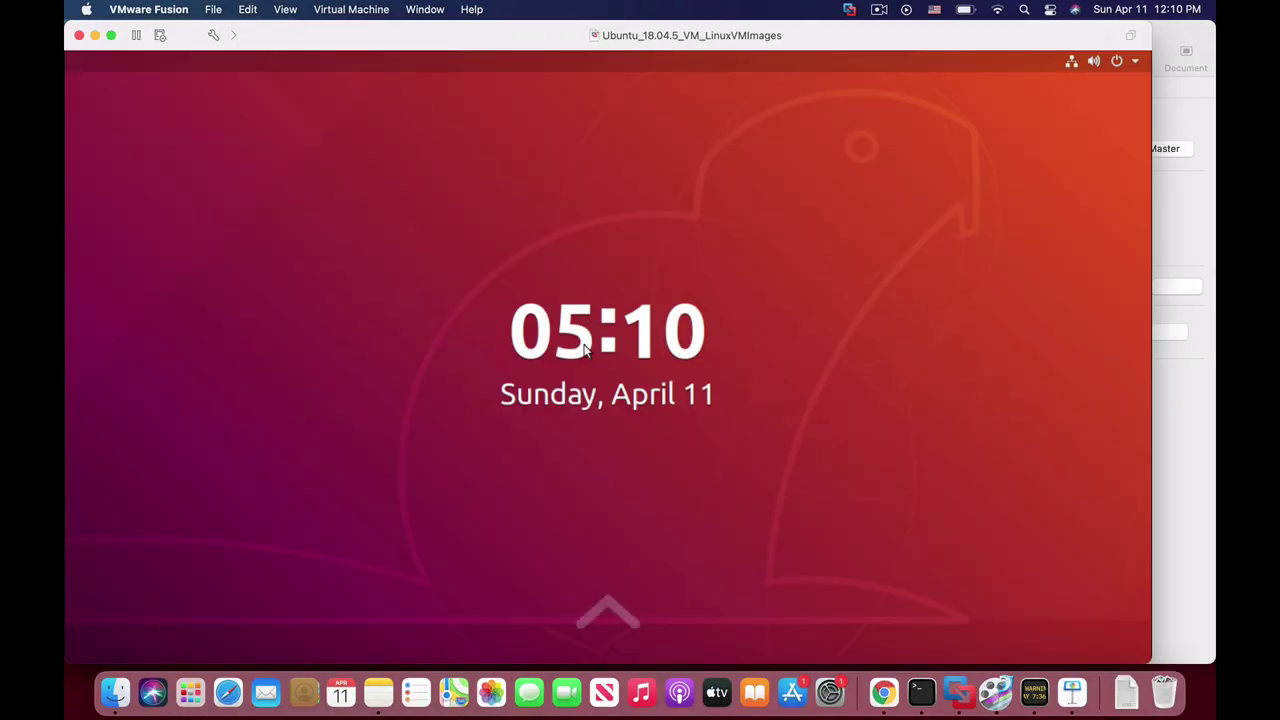
left_click(604, 89)
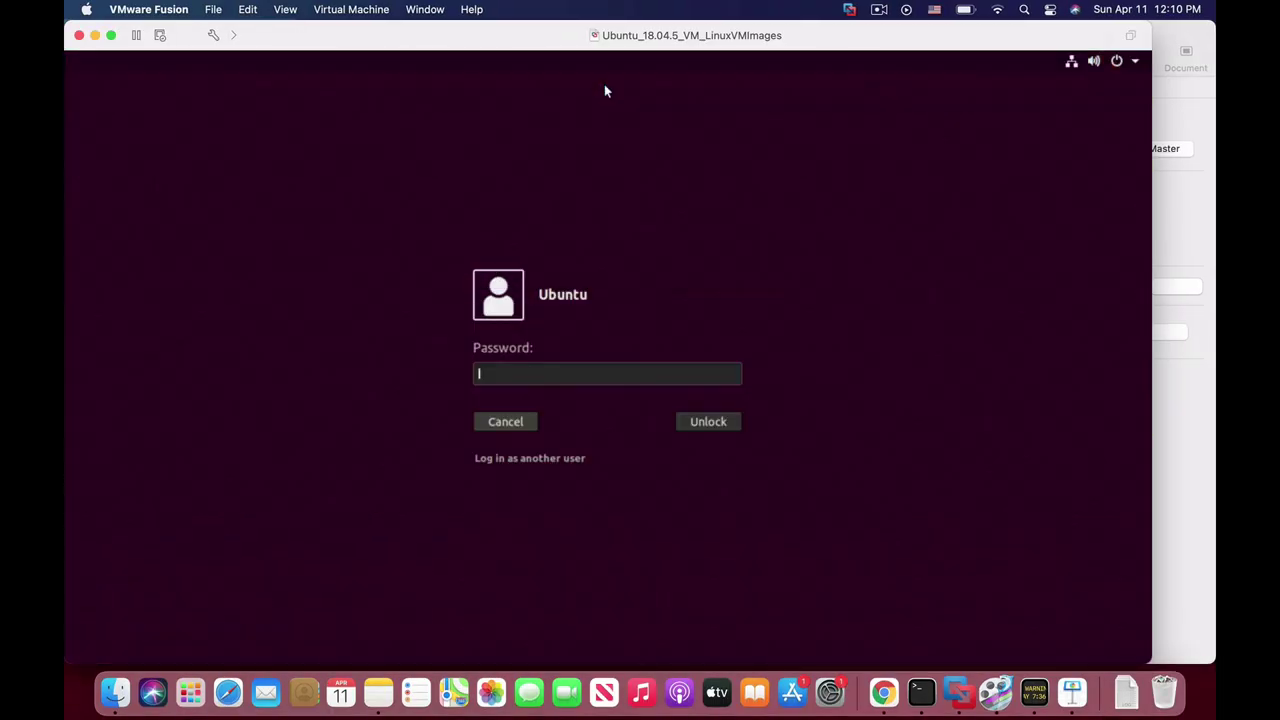
type("••••••")
key("Return")
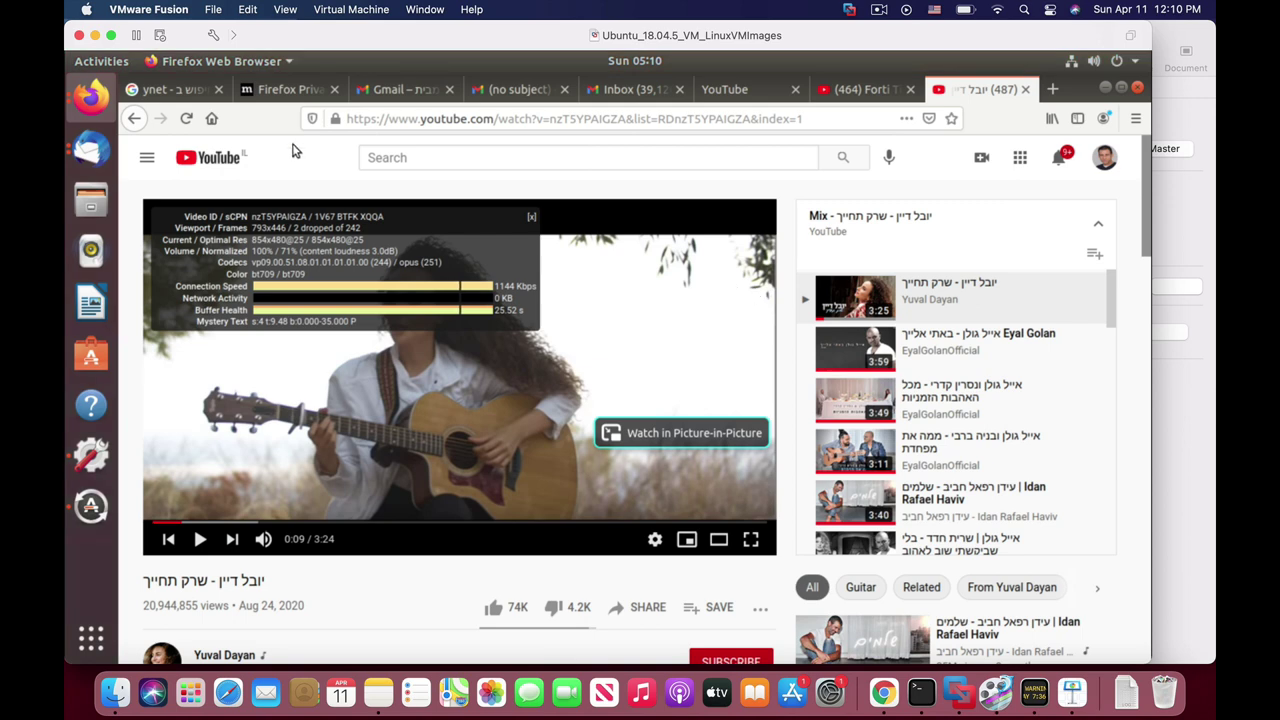
Load fast.com in Firefox to start an internet speed test
left_click(366, 118)
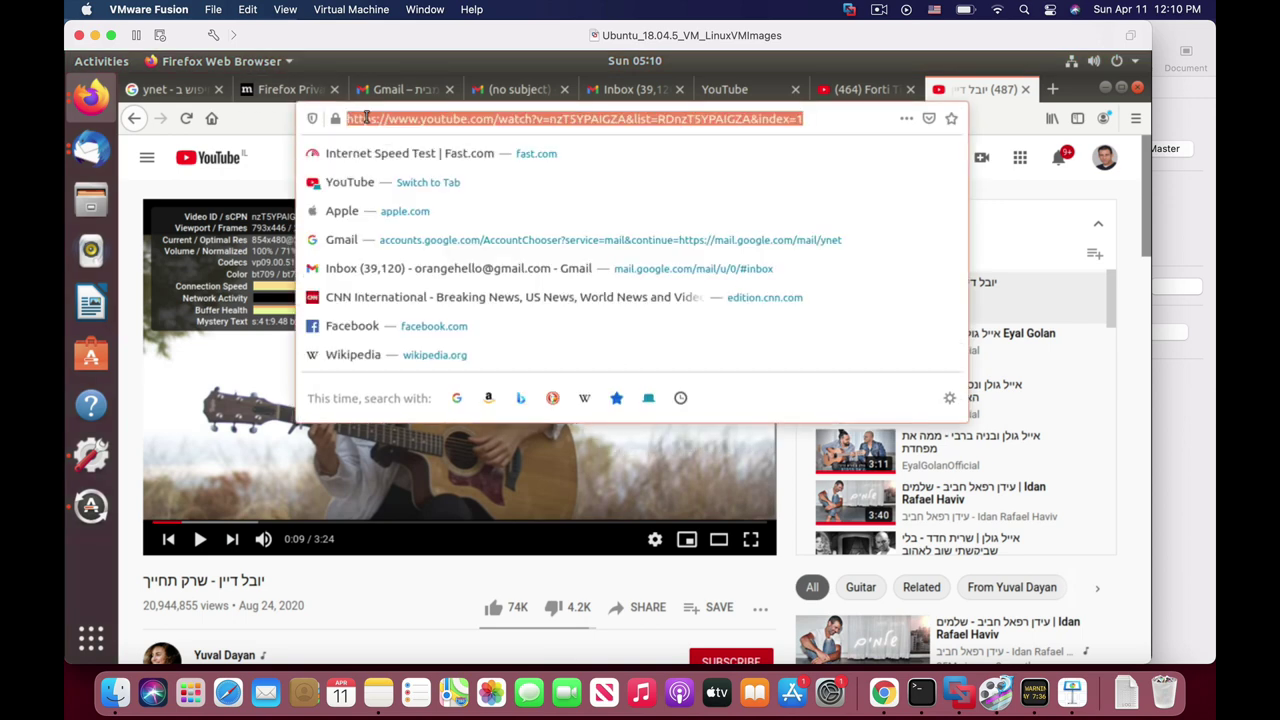
type("fast.c")
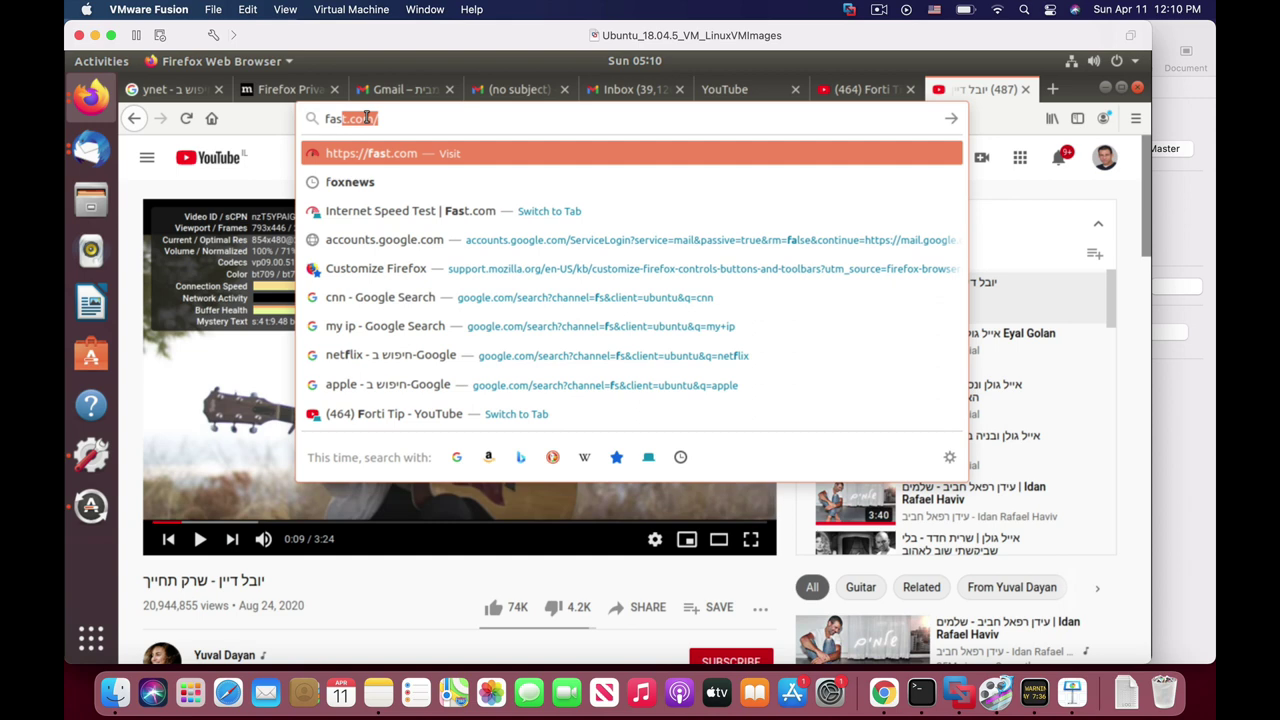
type("om")
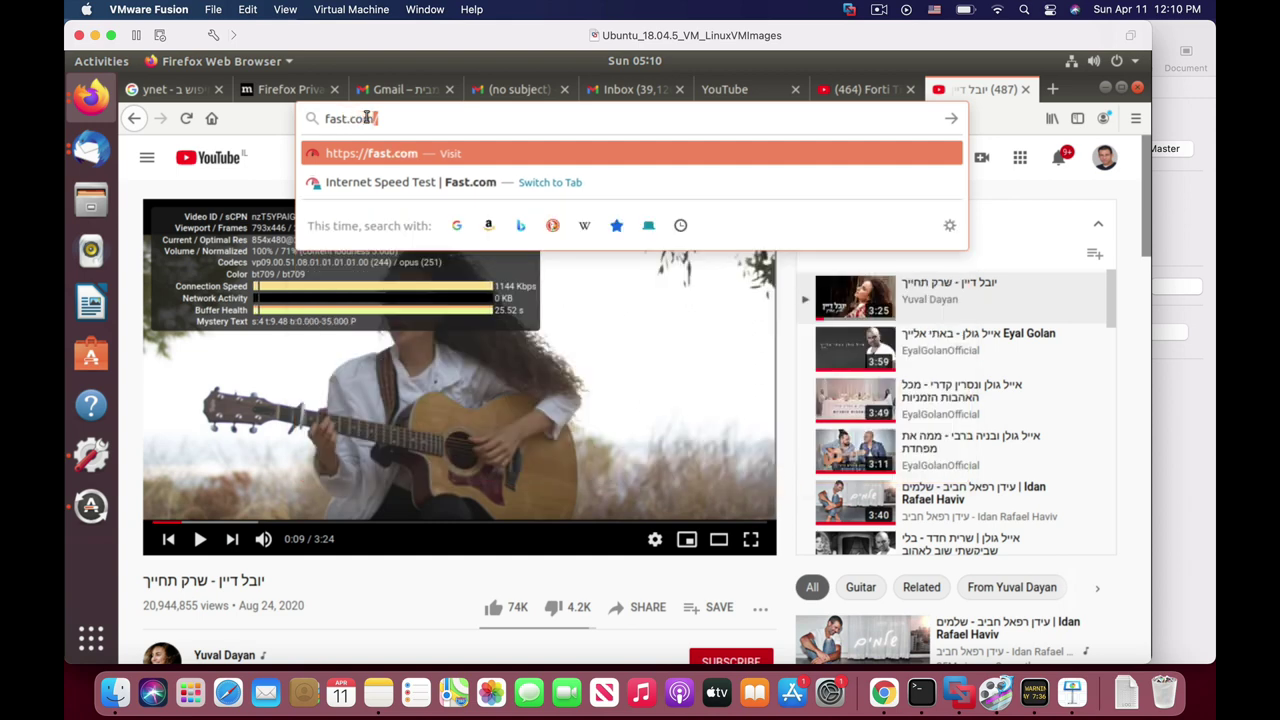
key("Return")
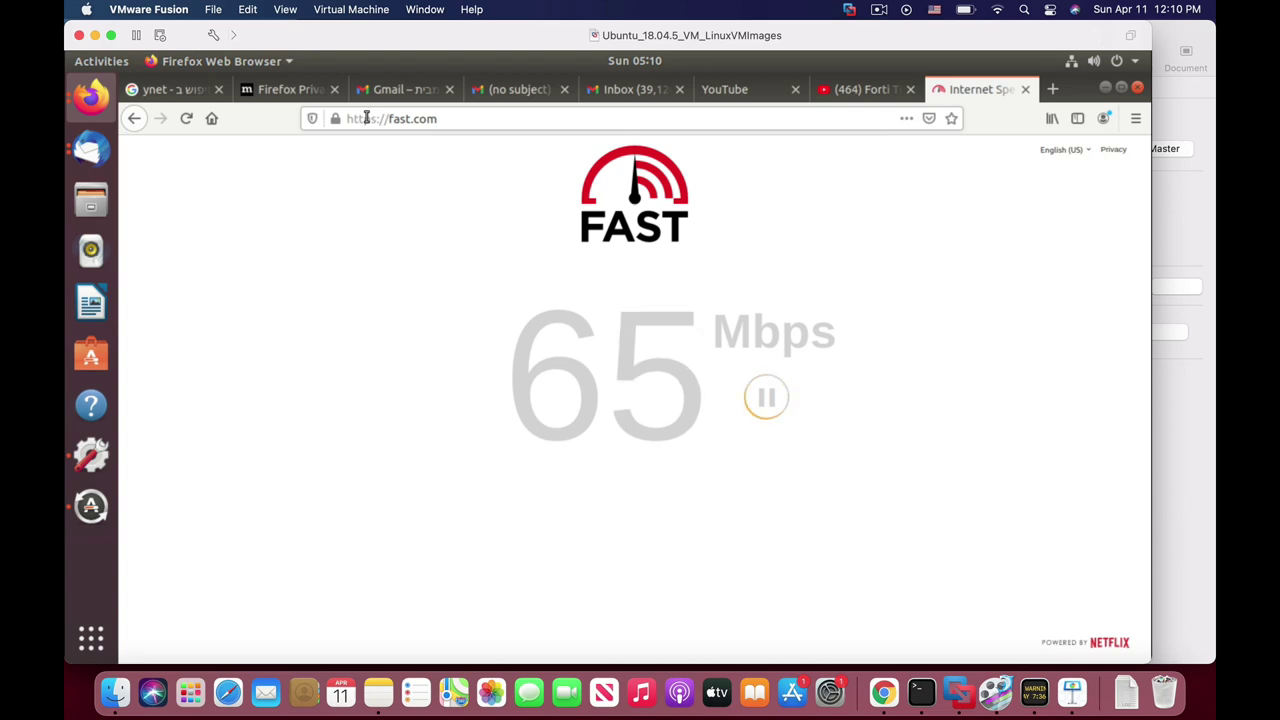
key("super+Tab")
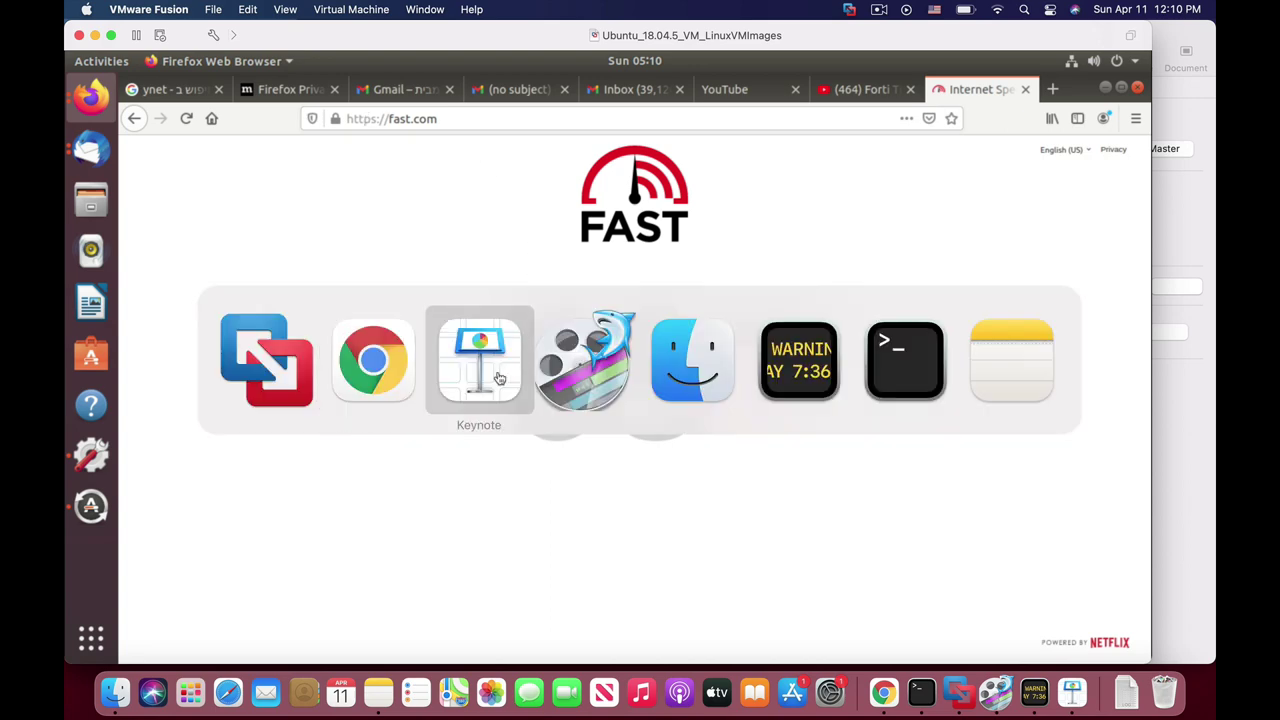
Back in FortiGate, start a new traffic shaping policy named ubuntu
left_click(400, 381)
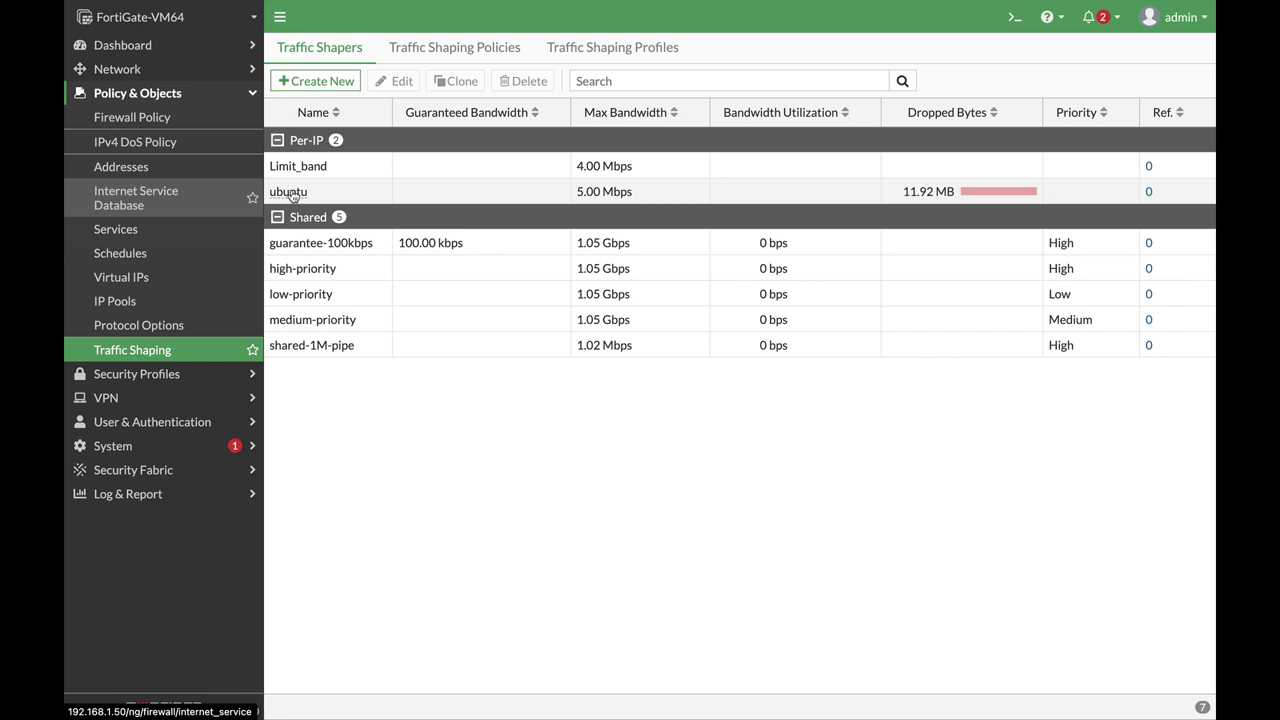
left_click(490, 51)
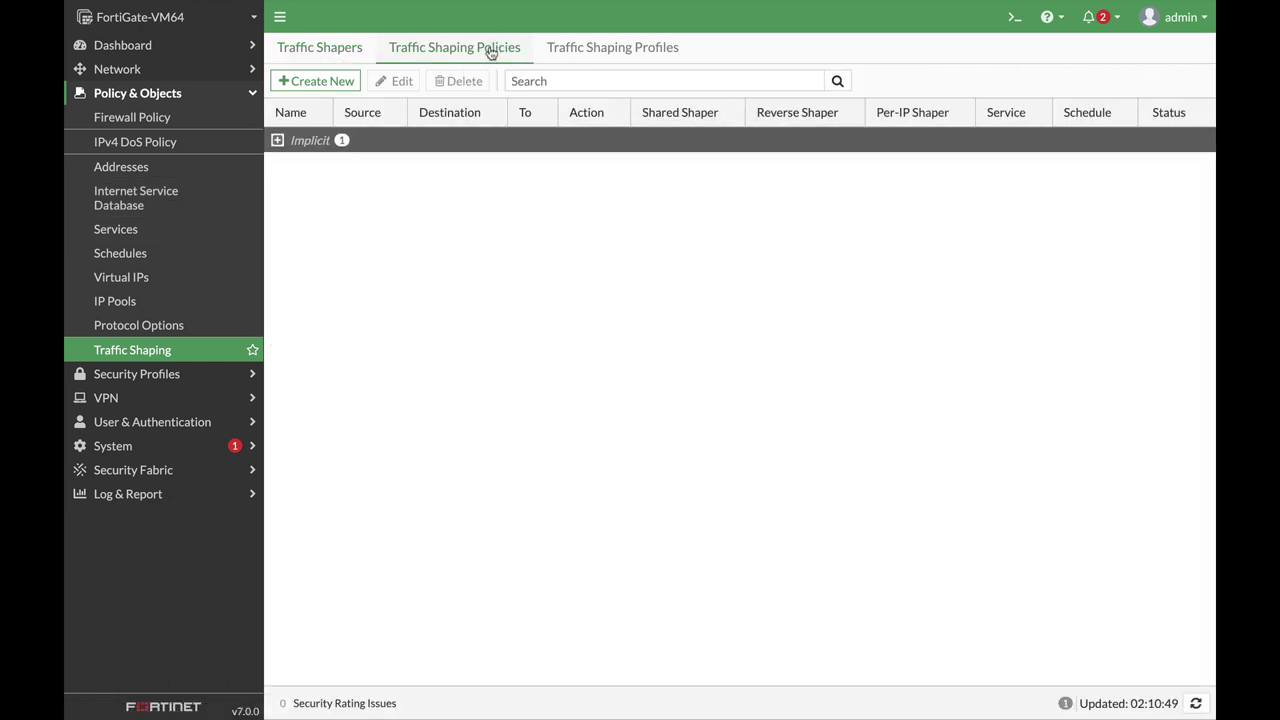
left_click(356, 82)
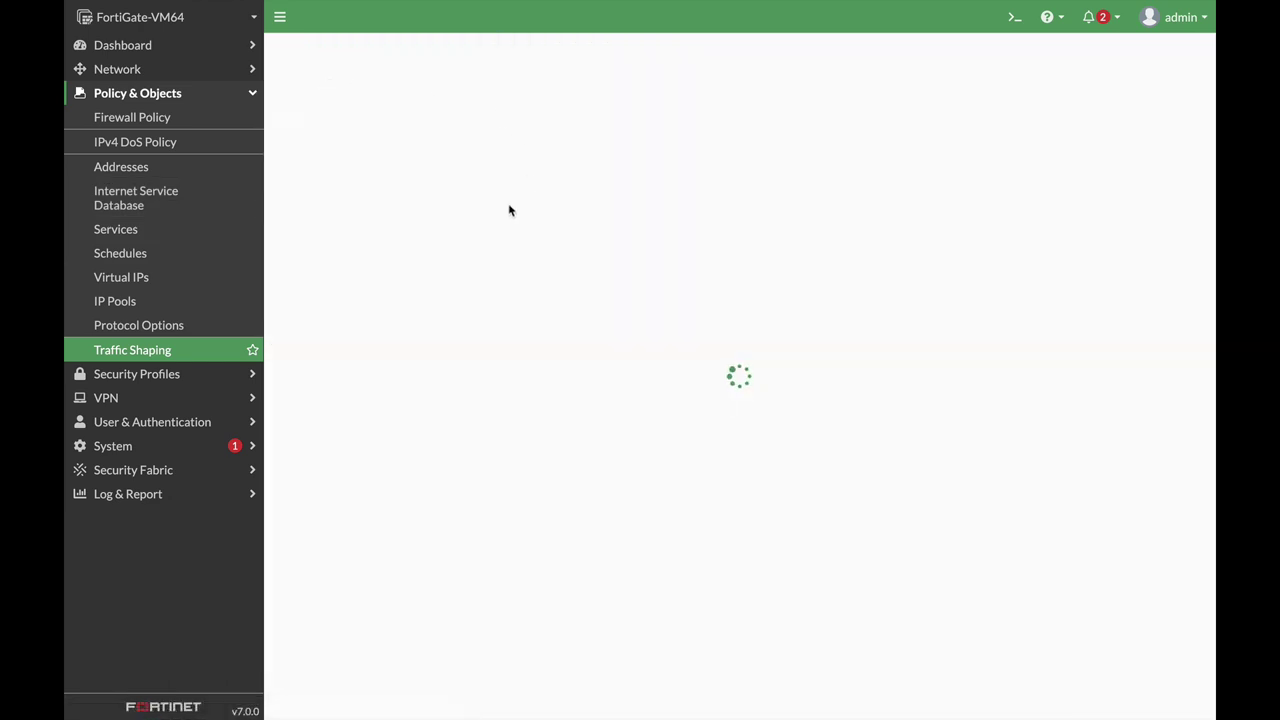
left_click(433, 84)
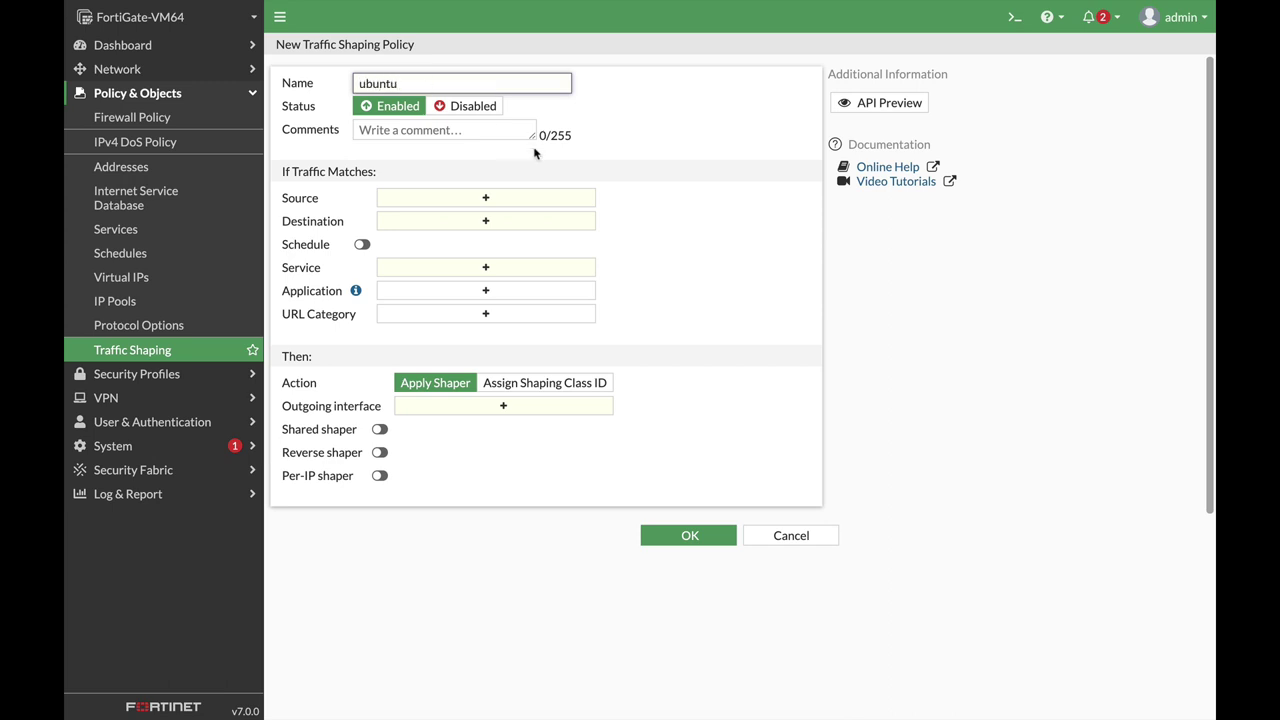
Match source port2 address, destination all and service ALL in the policy
left_click(518, 202)
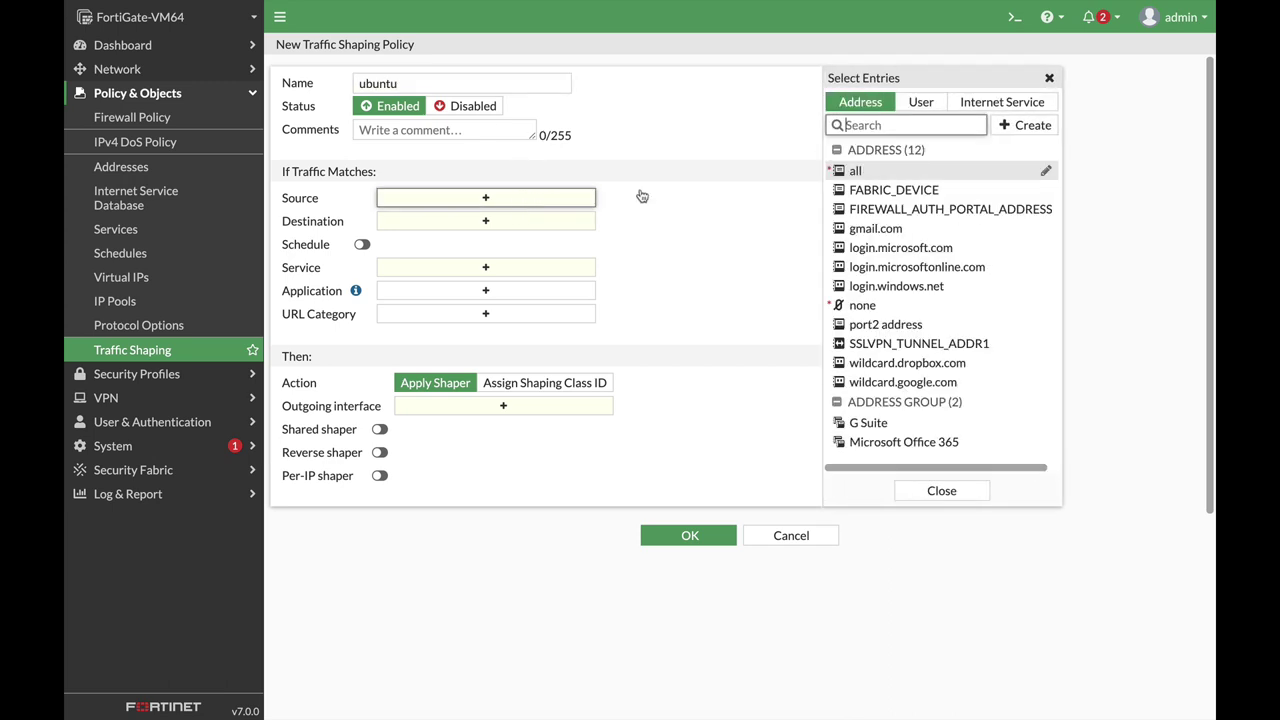
key("Down")
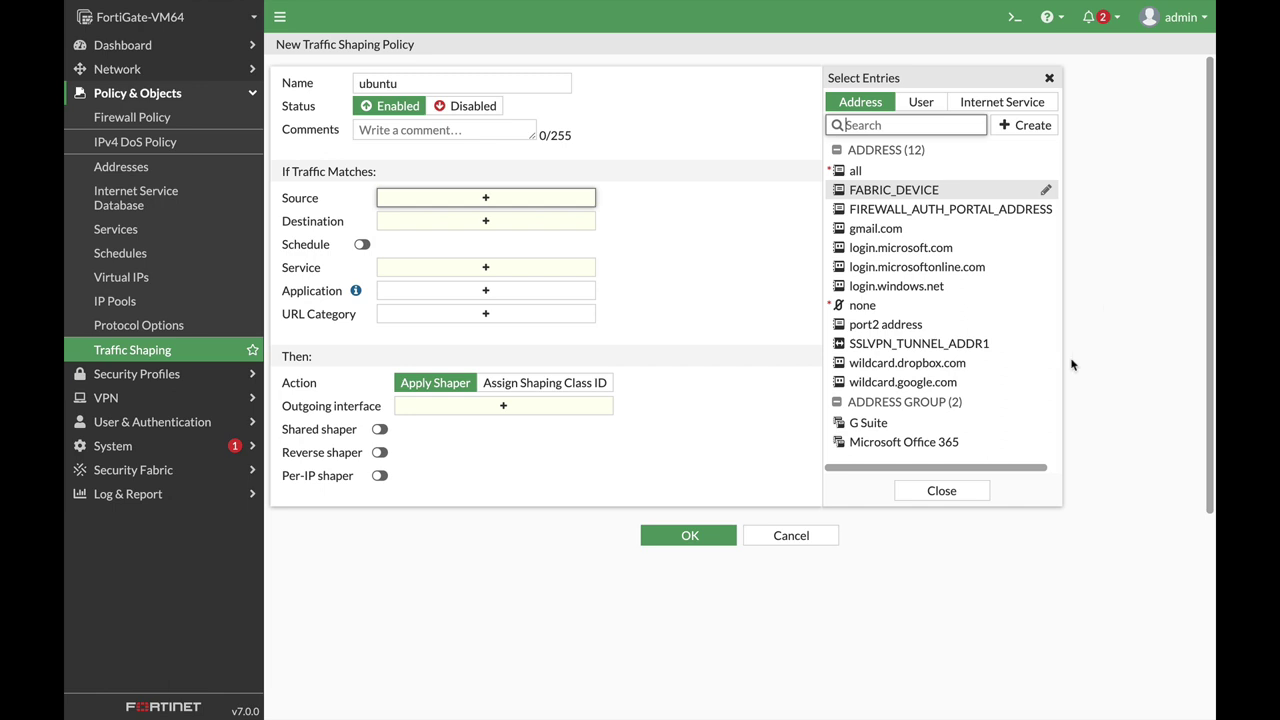
left_click(912, 328)
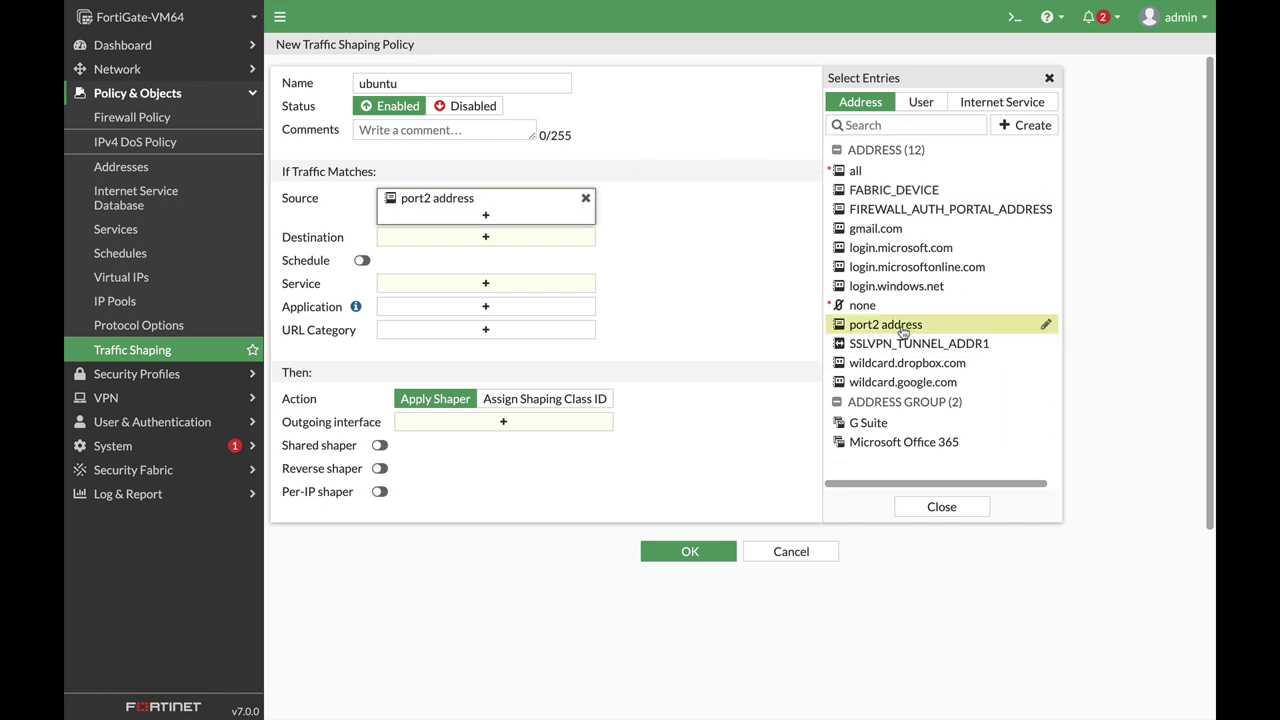
left_click(500, 240)
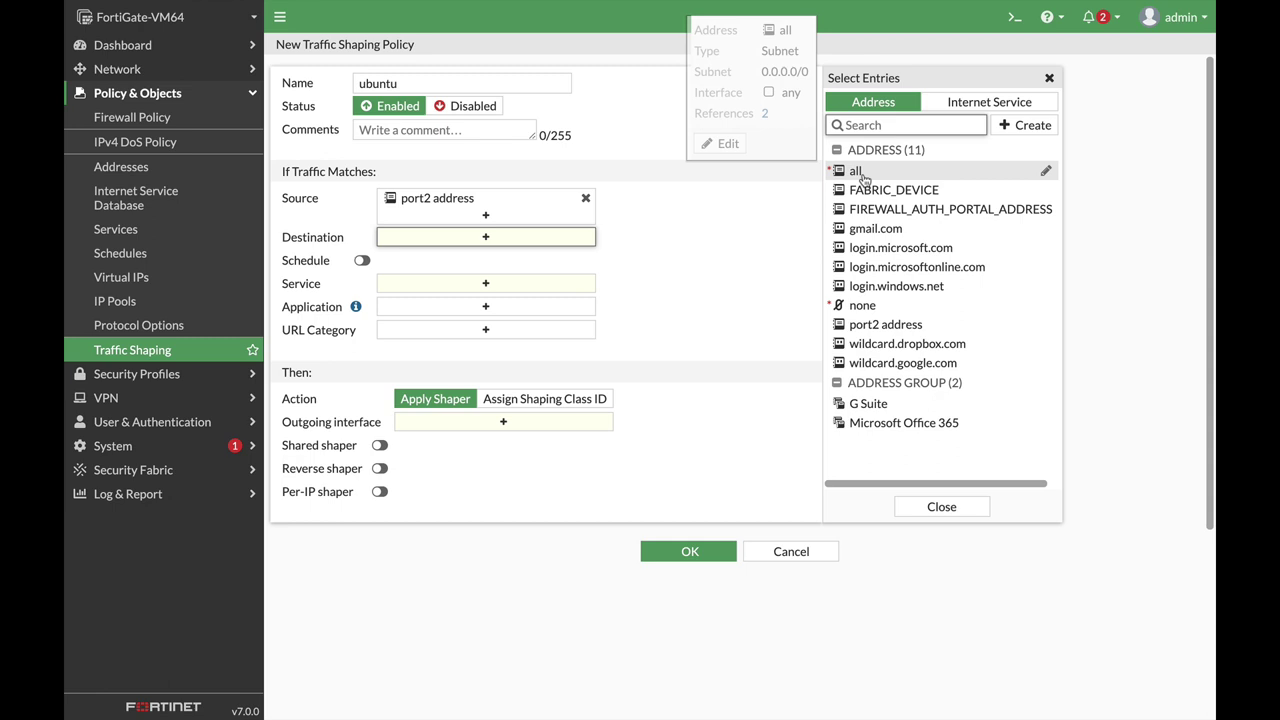
left_click(857, 171)
left_click(516, 299)
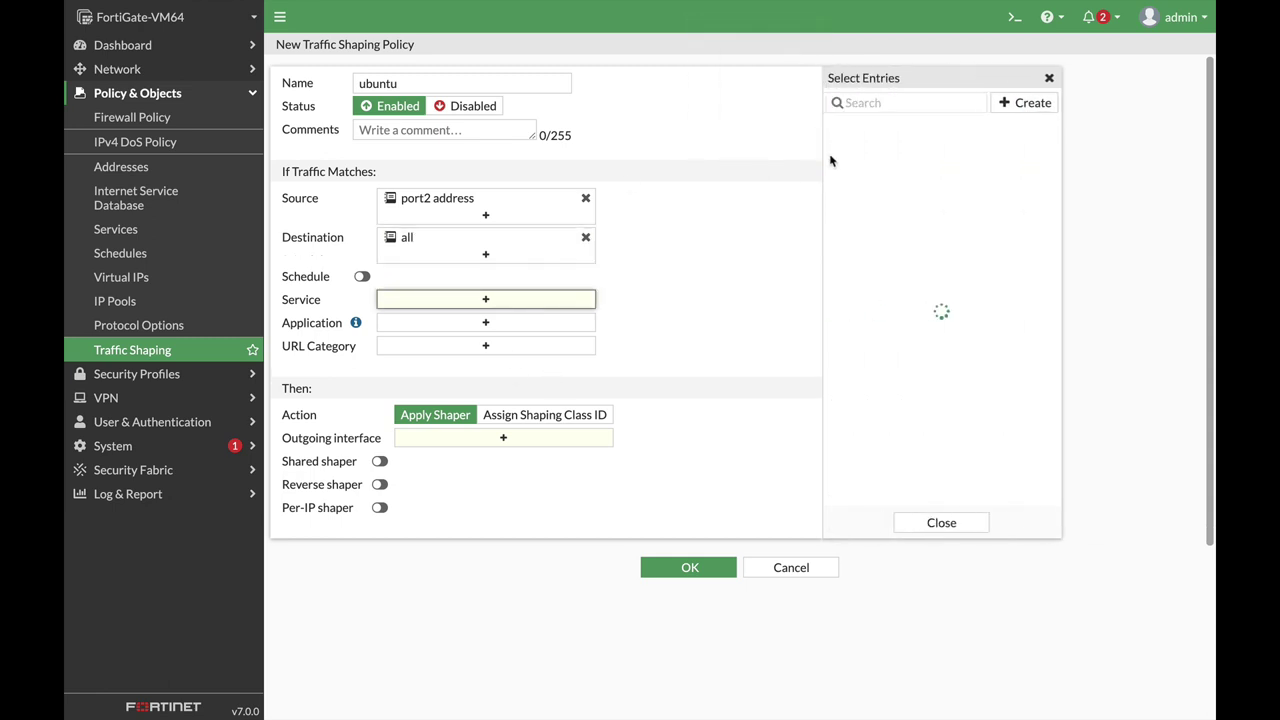
left_click(860, 168)
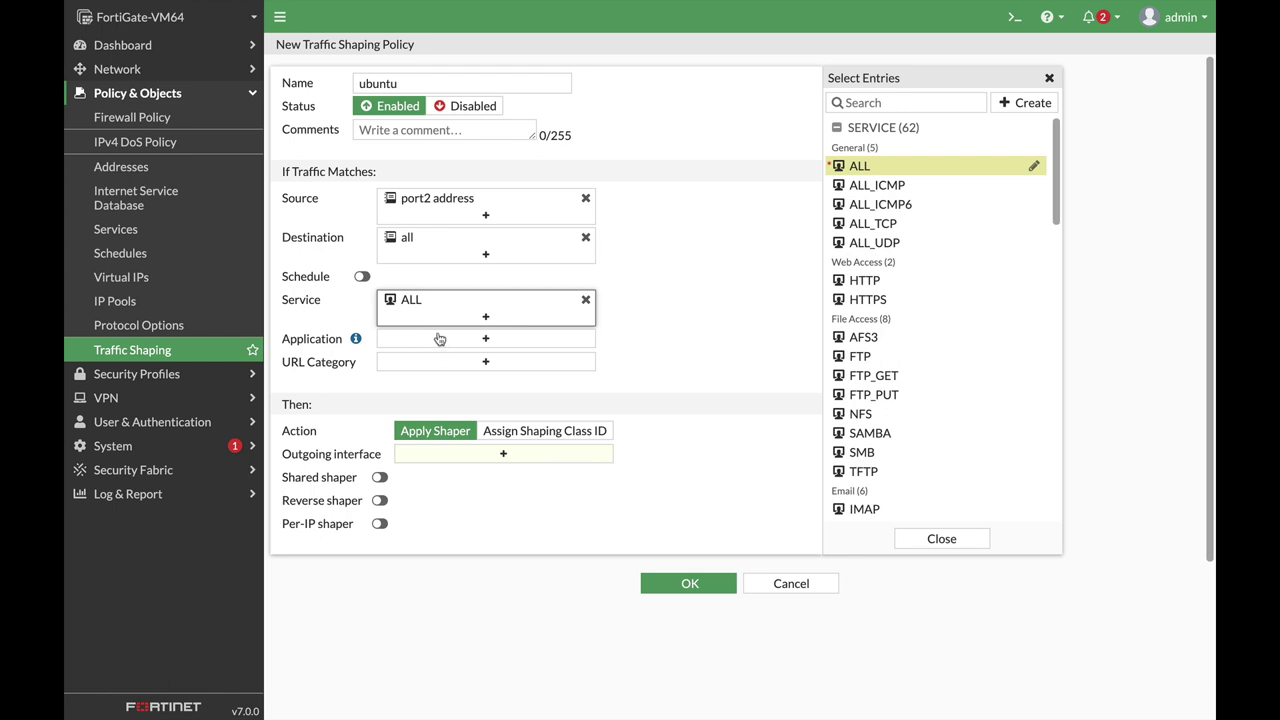
Set outgoing interface WAN (port1) and per-IP shaper Limit_band, then save the ubuntu policy
left_click(458, 455)
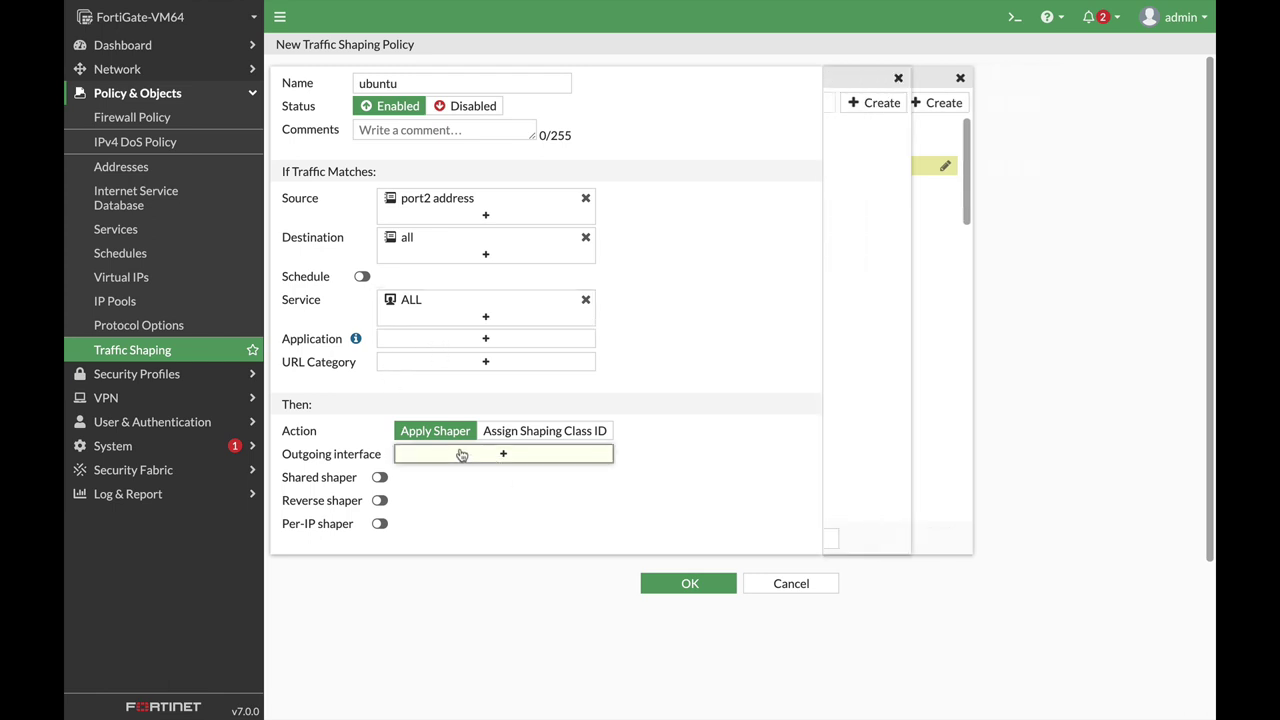
left_click(876, 128)
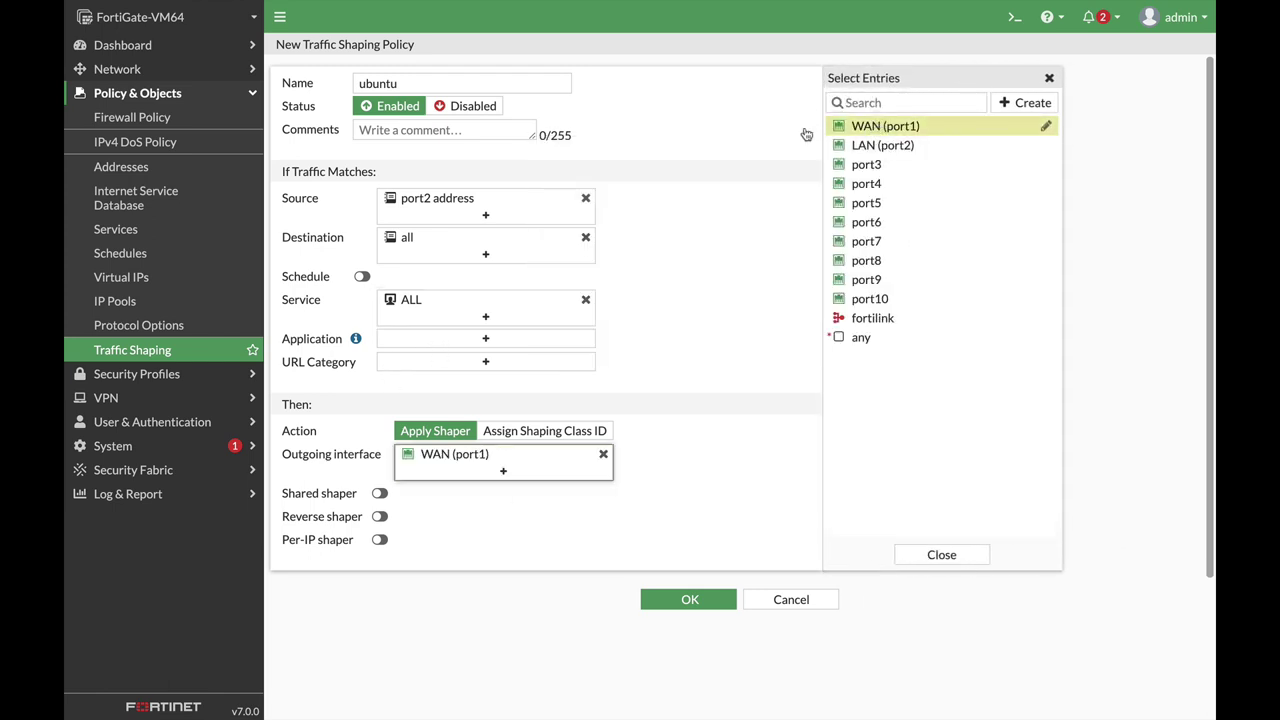
left_click(381, 541)
left_click(400, 543)
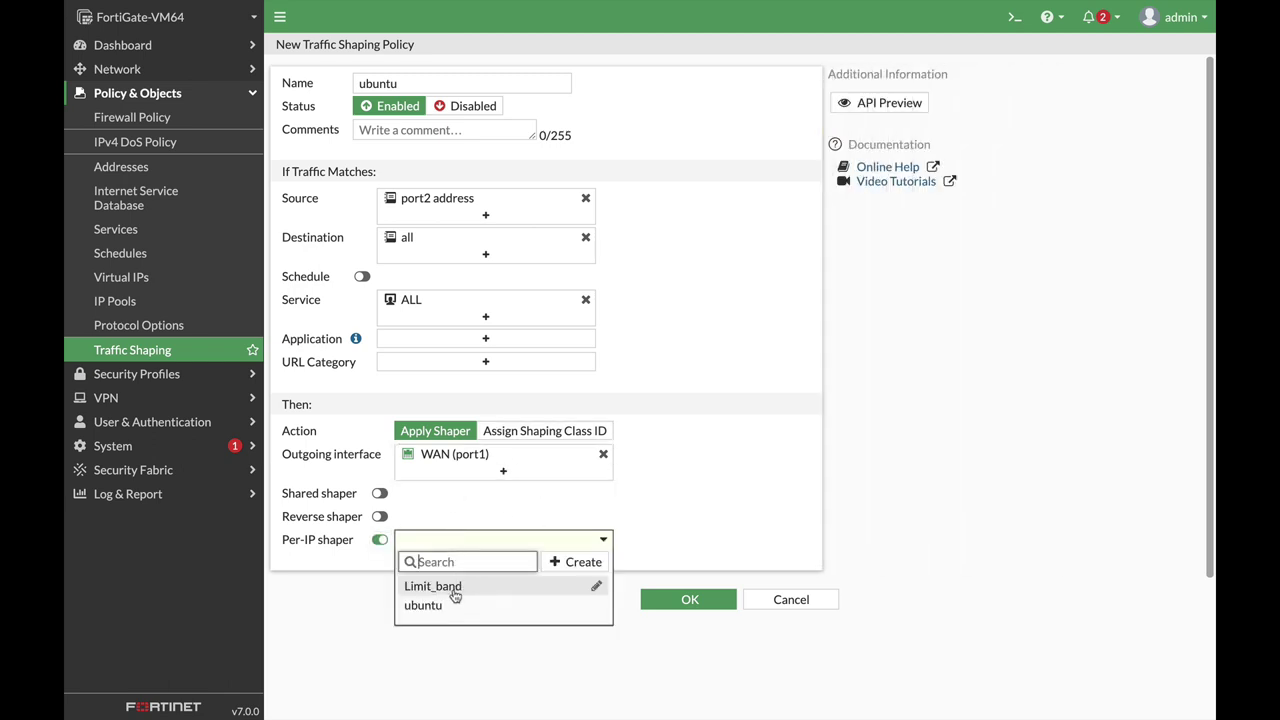
left_click(443, 607)
left_click(452, 545)
left_click(446, 590)
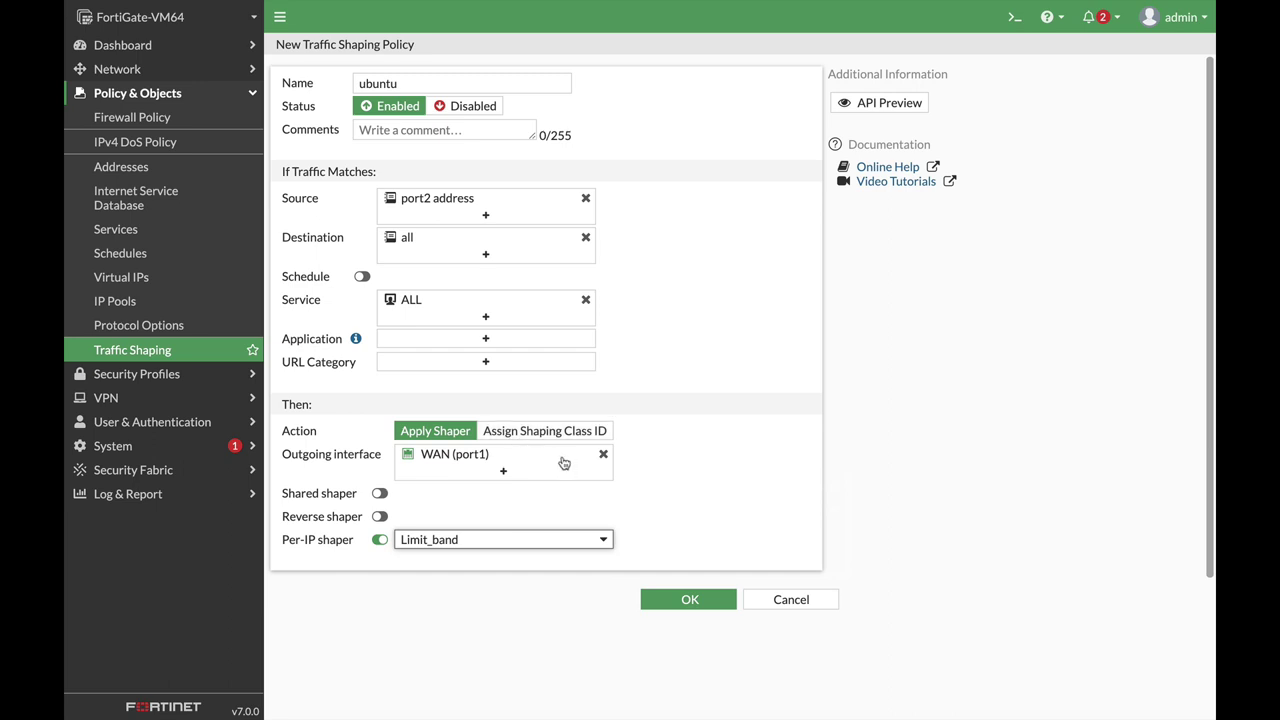
mouse_move(561, 466)
left_click(689, 603)
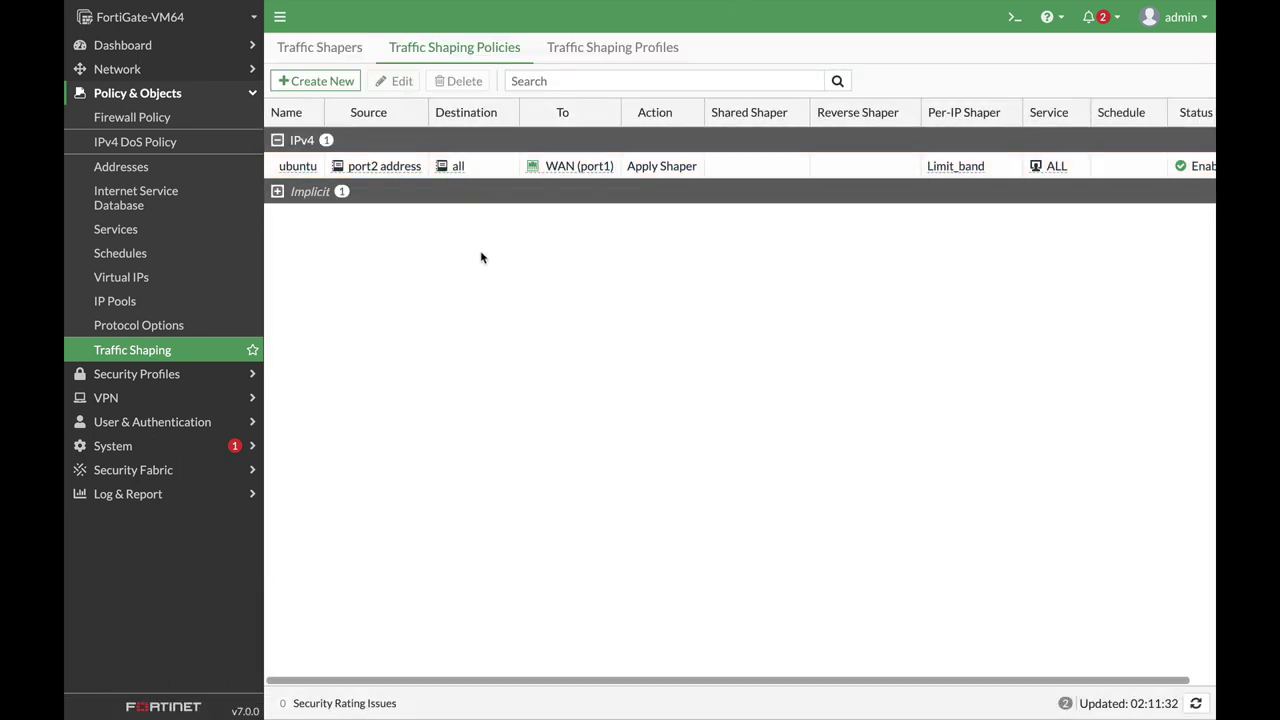
Rerun fast.com on the Ubuntu VM, now measuring about 3.6 Mbps
key("super+Tab")
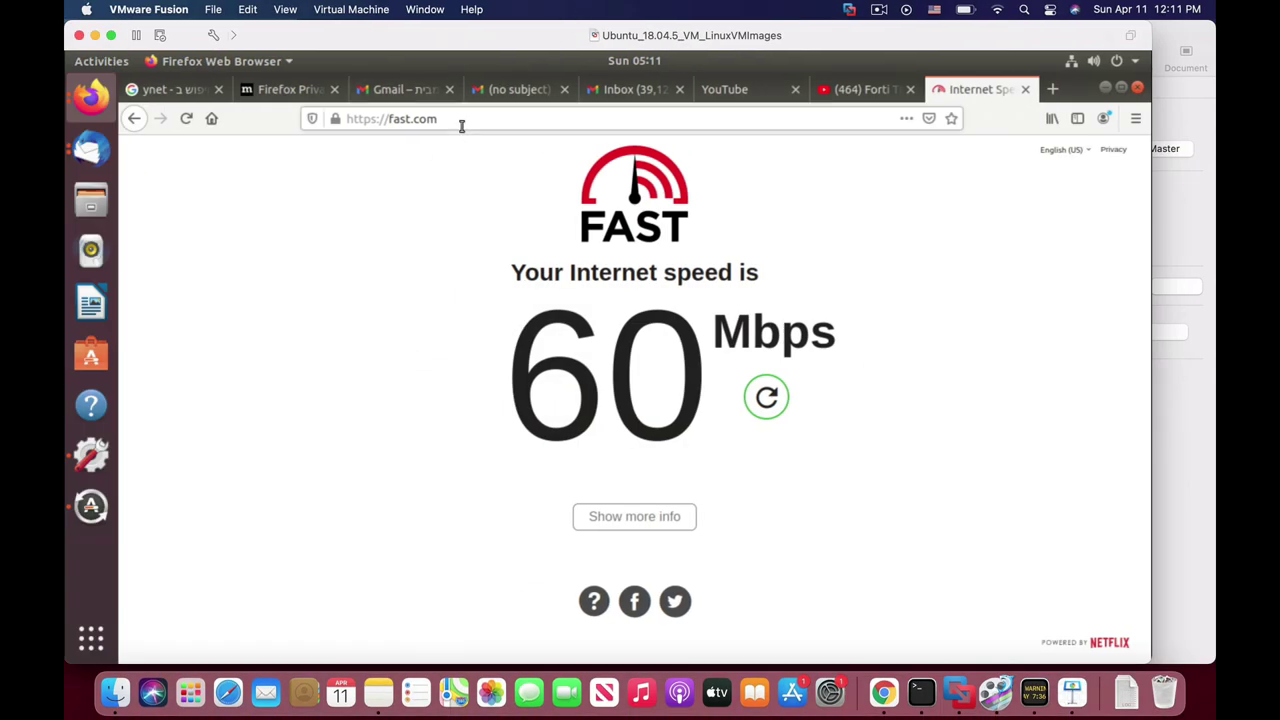
left_click(452, 121)
key("Escape")
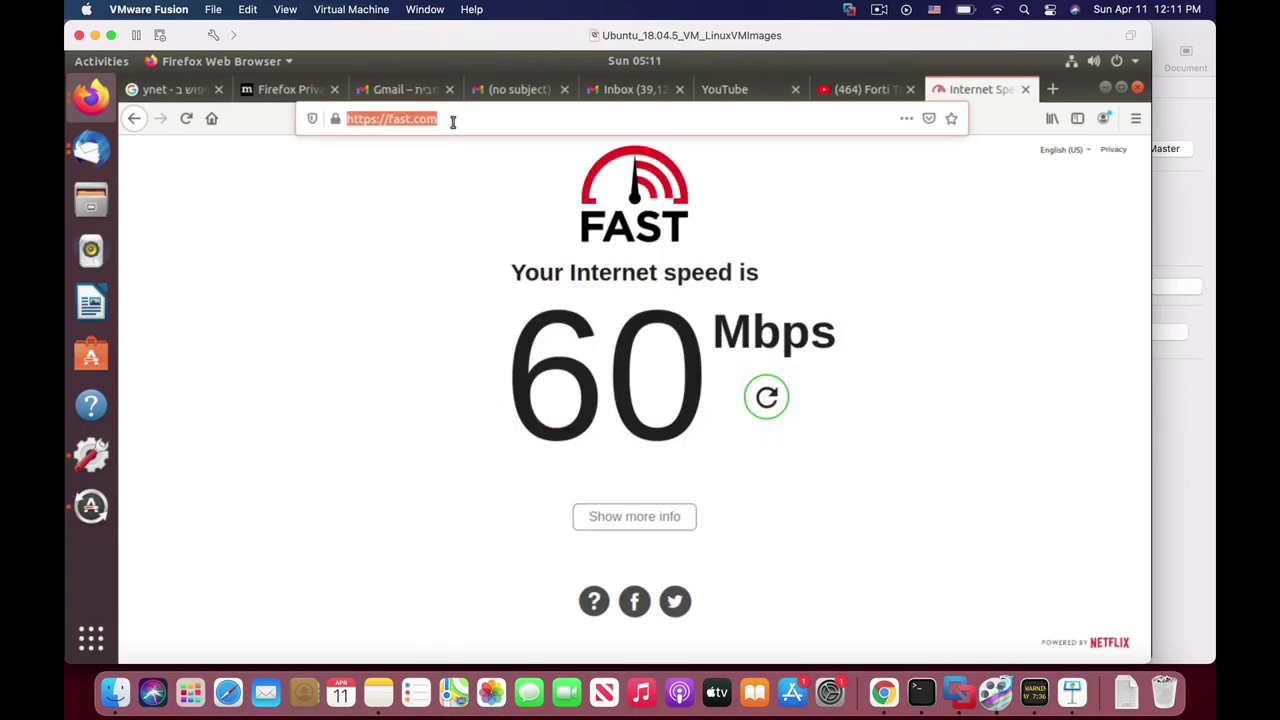
key("Tab")
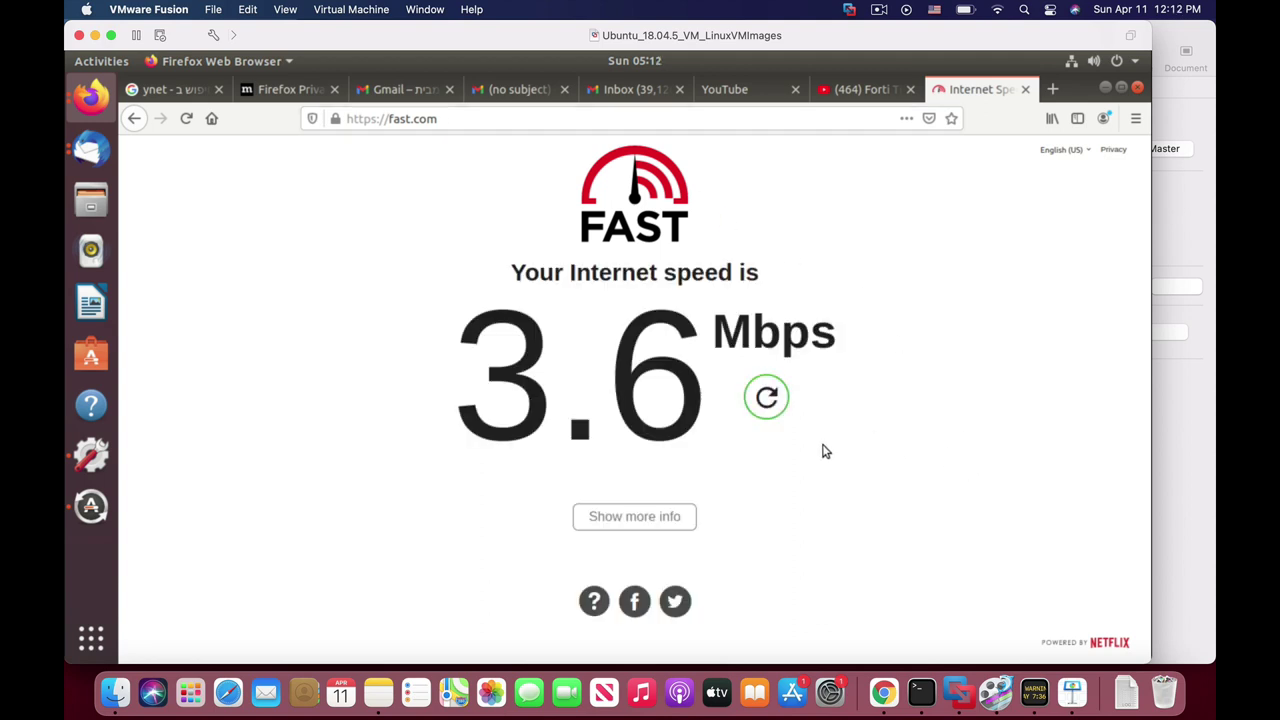
Restart the fast.com speed test for a fresh reading
left_click(765, 403)
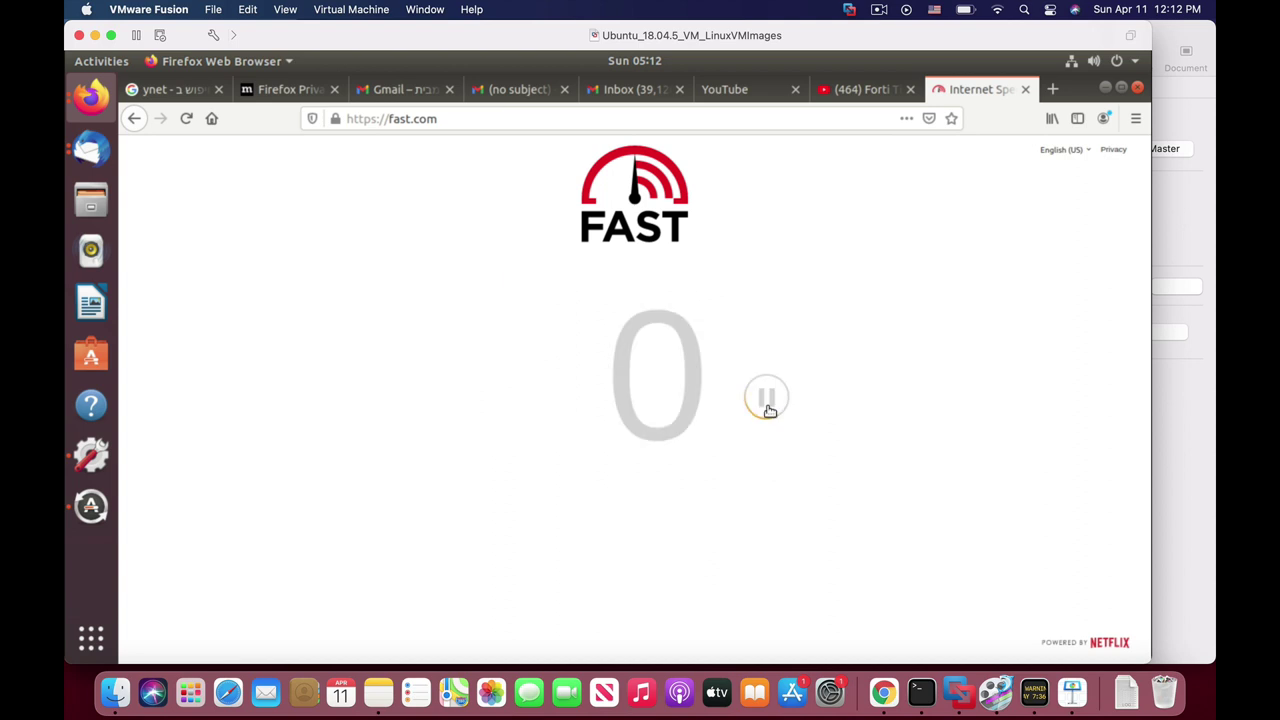